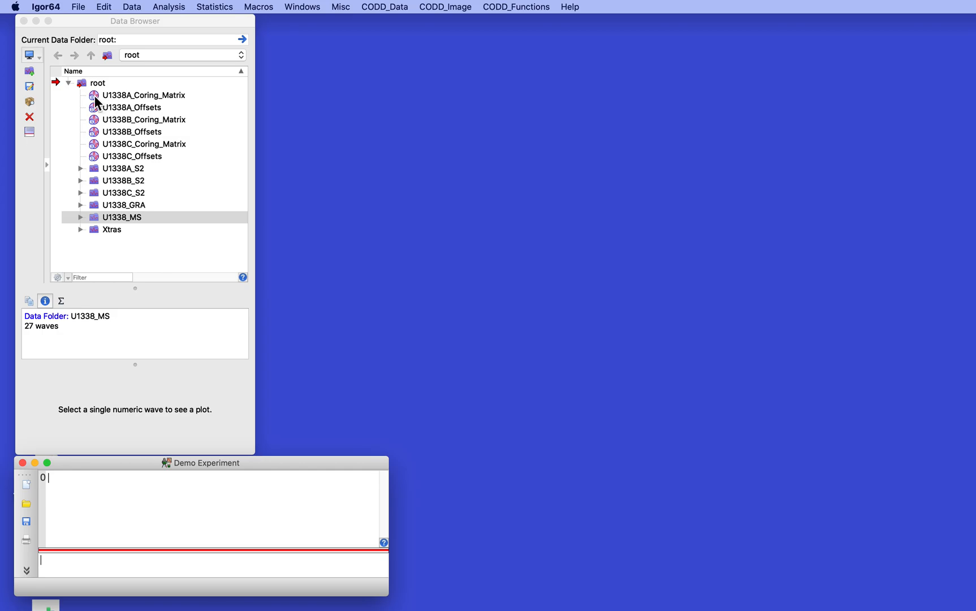
- Display the U1338A_Coring_Matrix table beside the data browser and view its layers 1 and 2
{"action": "left_click_drag", "start_coordinate": [589, 287], "coordinate": [437, 74]}
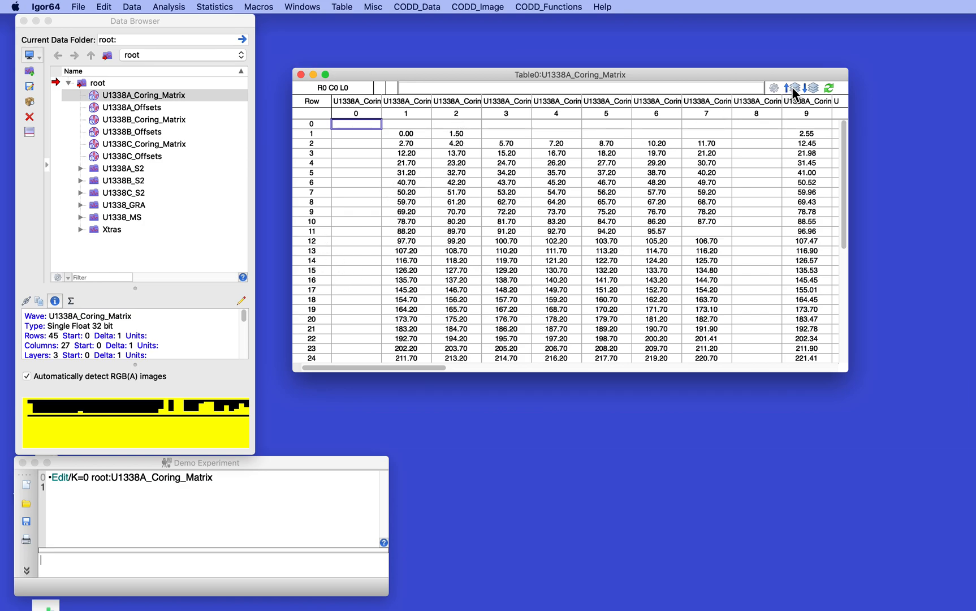
{"action": "left_click", "coordinate": [810, 88]}
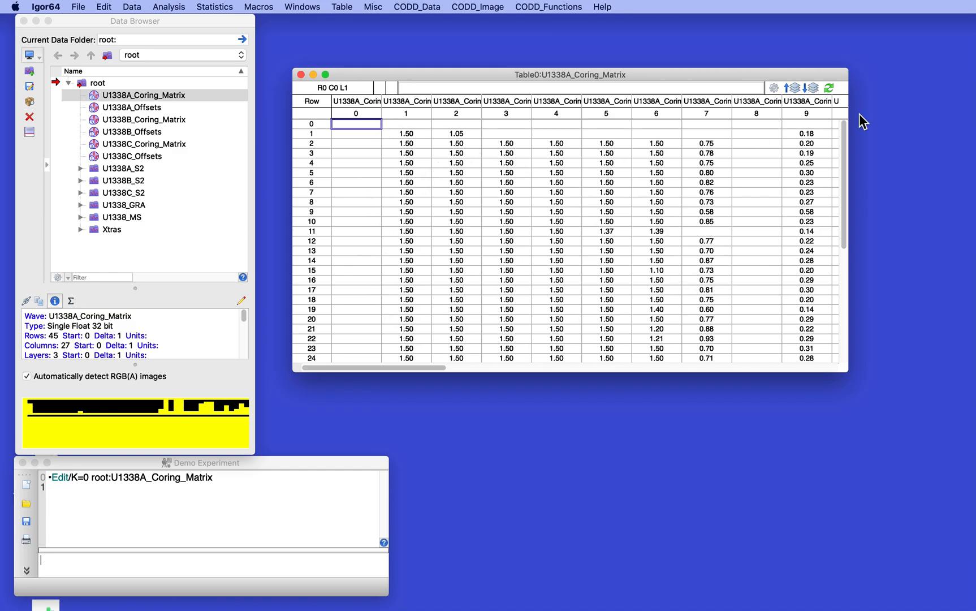
{"action": "left_click", "coordinate": [812, 85]}
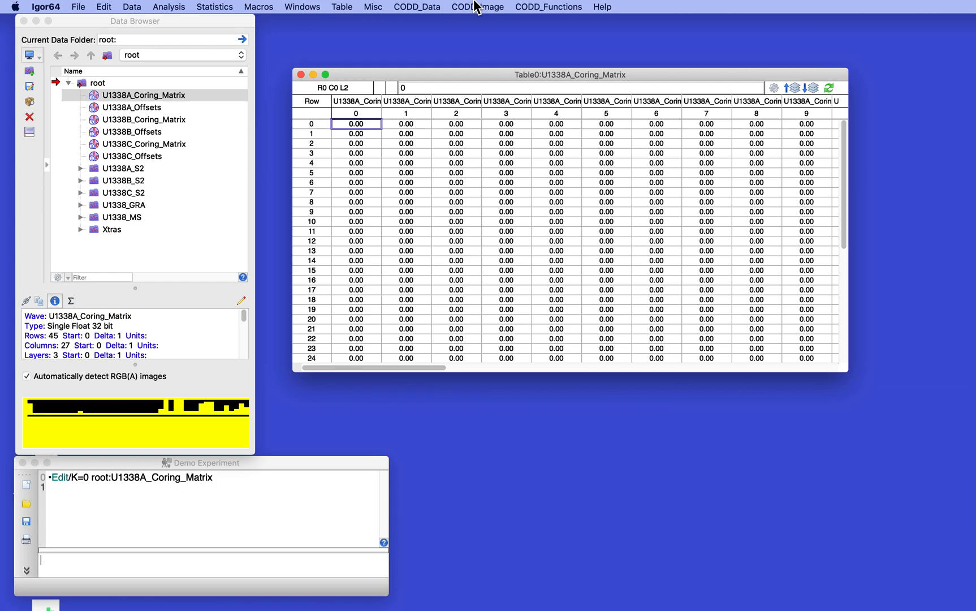
- Run Add_Offsets_2_Matrix for hole "U1338A" to fill layer 2 of its coring matrix
{"action": "left_click", "coordinate": [476, 6]}
{"action": "mouse_move", "coordinate": [477, 22]}
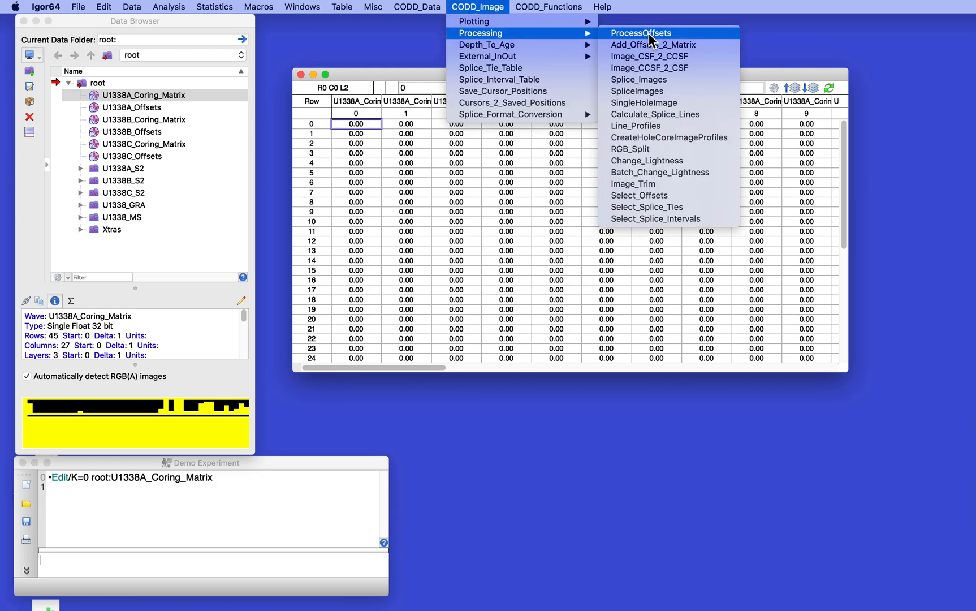
{"action": "left_click", "coordinate": [653, 46]}
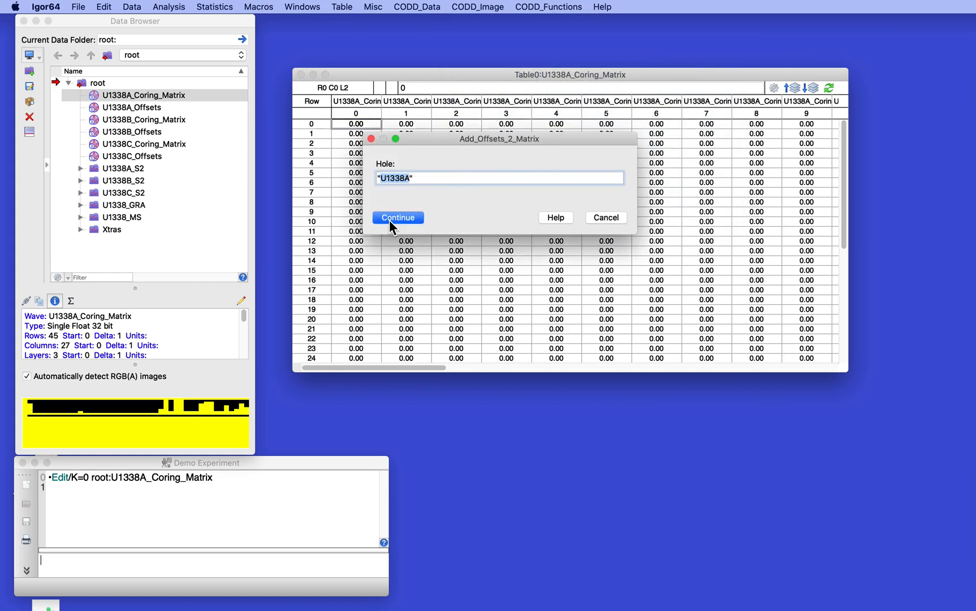
{"action": "left_click", "coordinate": [395, 217]}
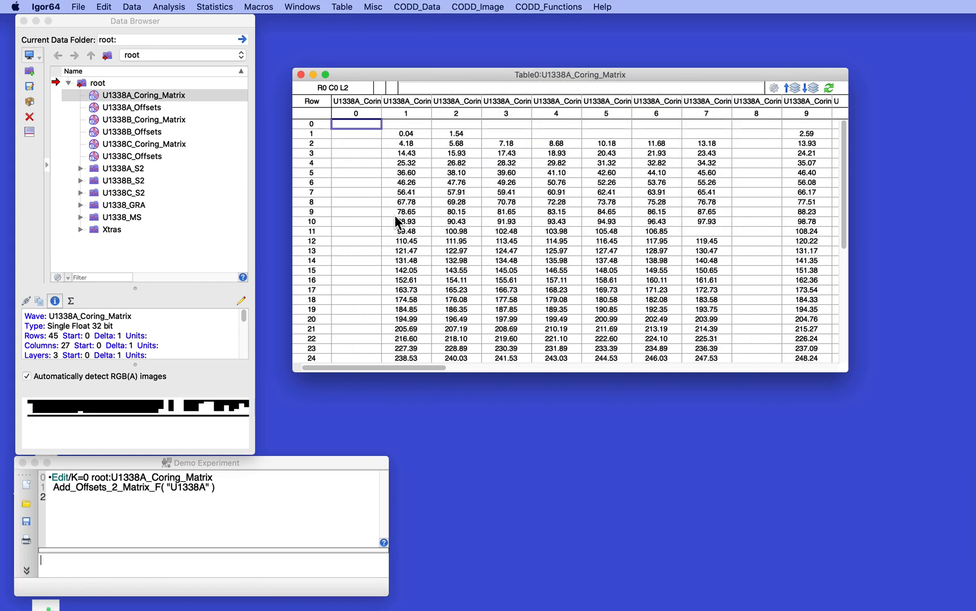
- Open the U1338A_Offsets table and compare its core 2 offset with the core 2, section 1 depths in the coring matrix layers
{"action": "double_click", "coordinate": [95, 107]}
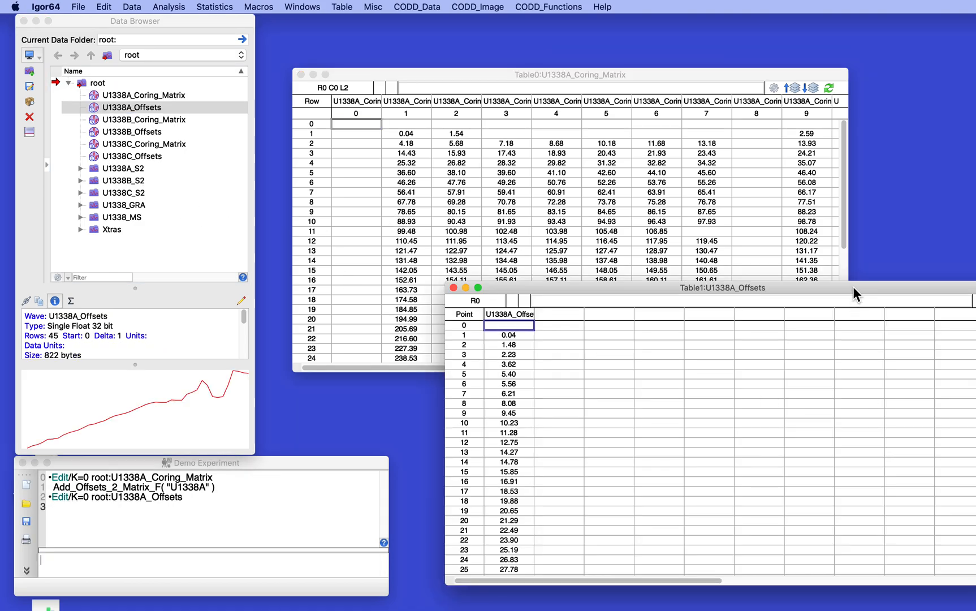
{"action": "left_click", "coordinate": [499, 344]}
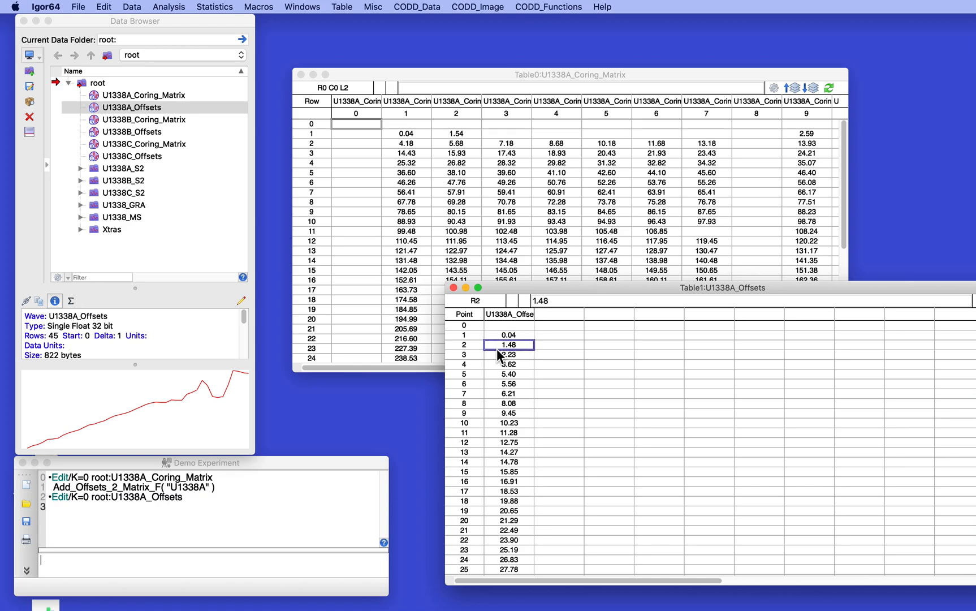
{"action": "left_click", "coordinate": [392, 145]}
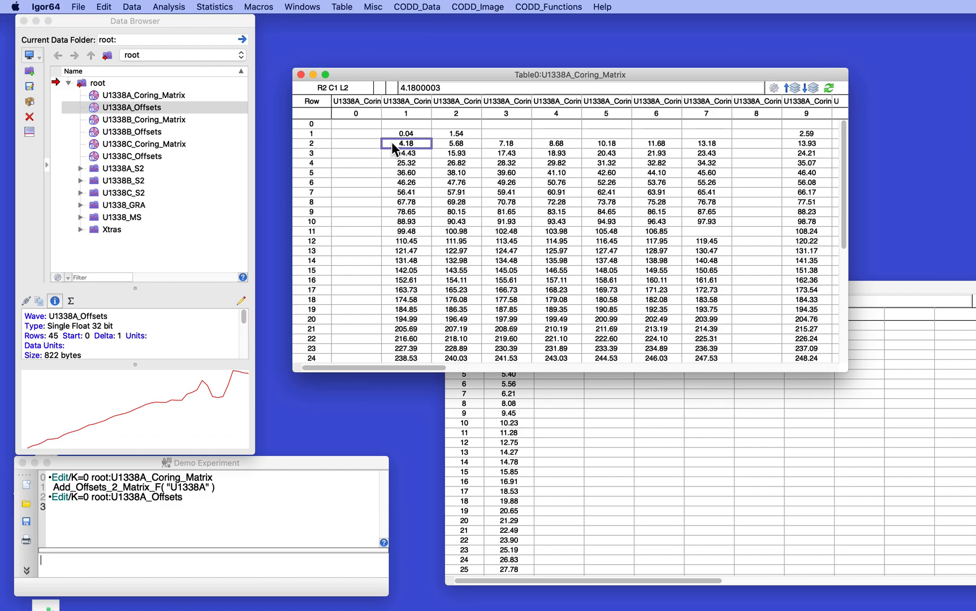
{"action": "left_click_drag", "start_coordinate": [555, 75], "coordinate": [567, 26]}
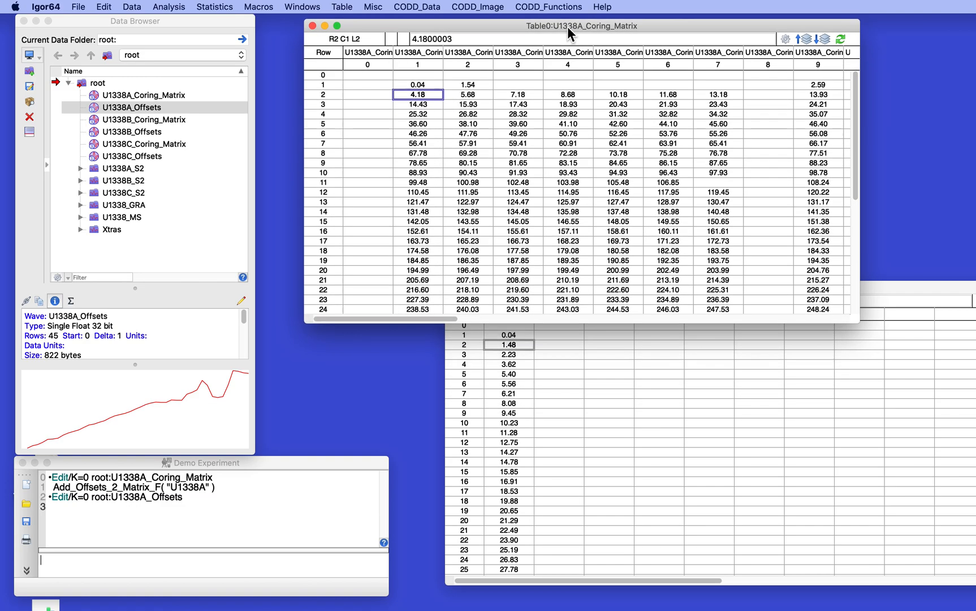
{"action": "left_click", "coordinate": [803, 37]}
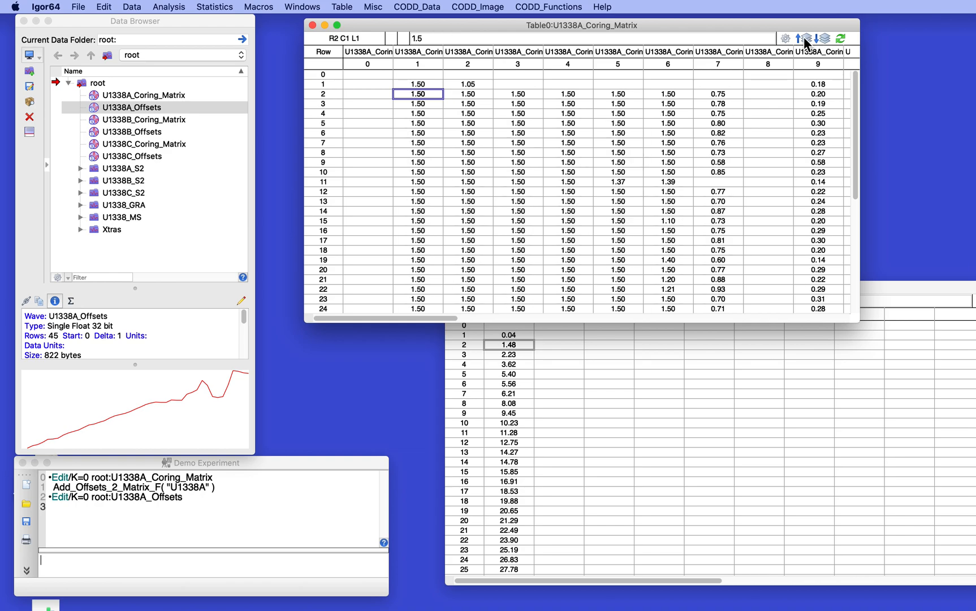
{"action": "left_click", "coordinate": [803, 38]}
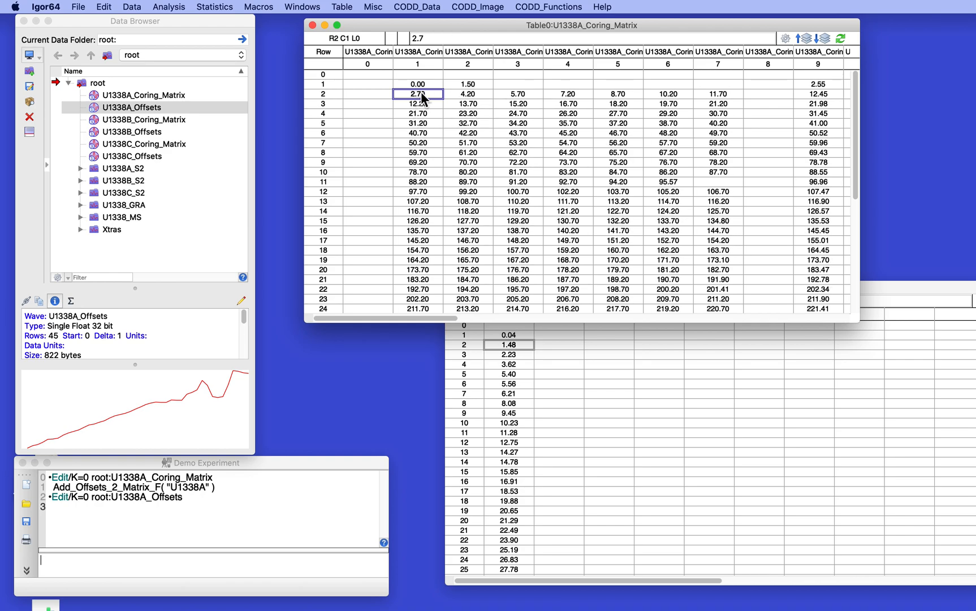
- Close the coring matrix and offsets tables without saving window recreation macros
{"action": "left_click", "coordinate": [312, 25]}
{"action": "left_click", "coordinate": [697, 416]}
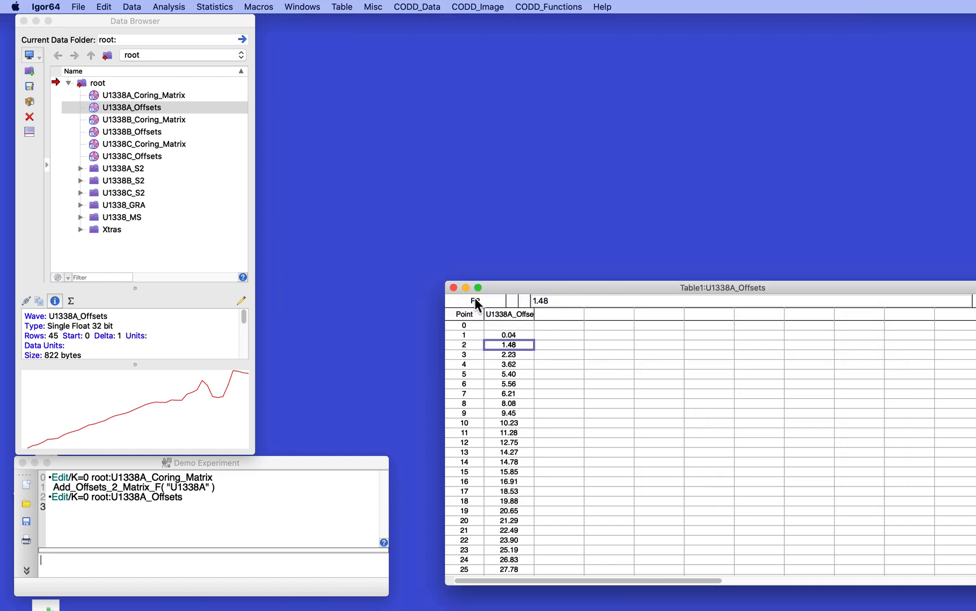
{"action": "left_click", "coordinate": [452, 286]}
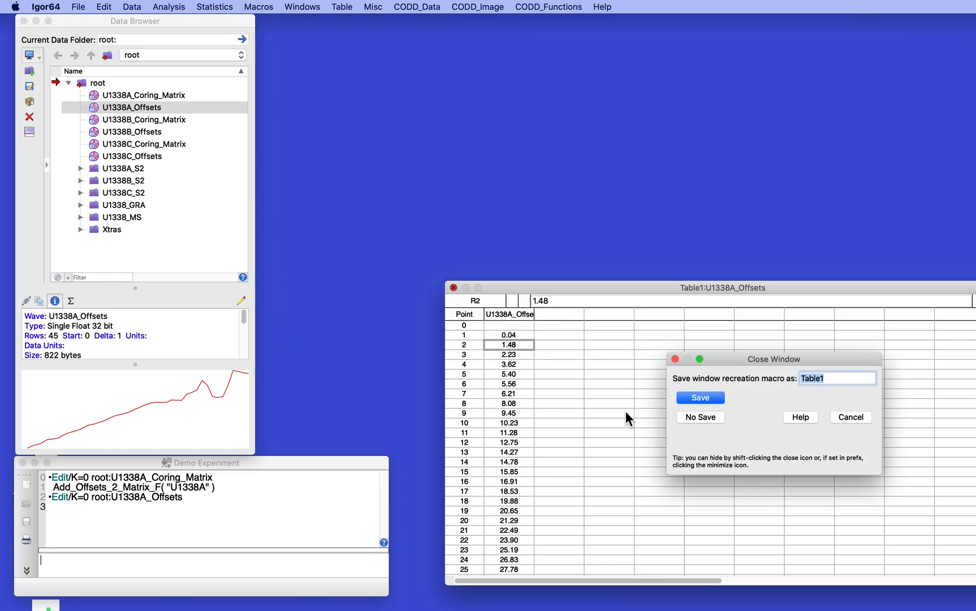
{"action": "left_click", "coordinate": [700, 416]}
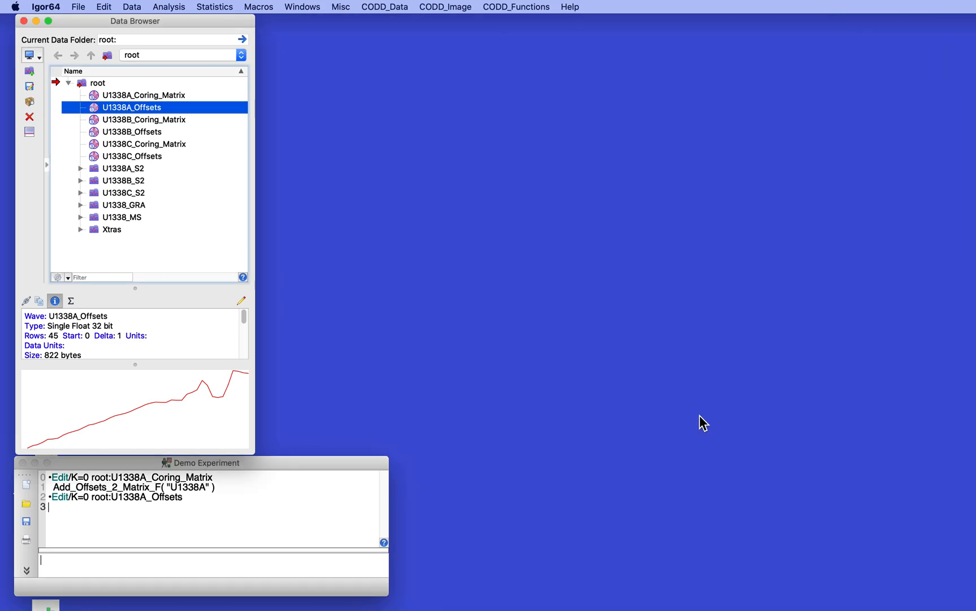
- Plot the U1338A core images at size "S2" in a new Depth plot, using the axis portion from 0 to 100%
{"action": "left_click", "coordinate": [438, 7]}
{"action": "mouse_move", "coordinate": [440, 22]}
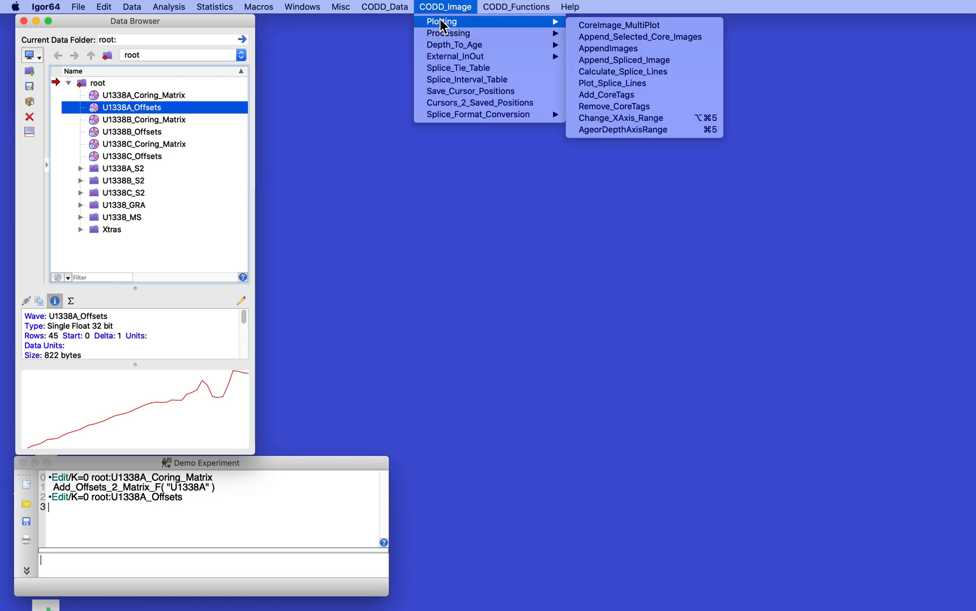
{"action": "left_click", "coordinate": [609, 48]}
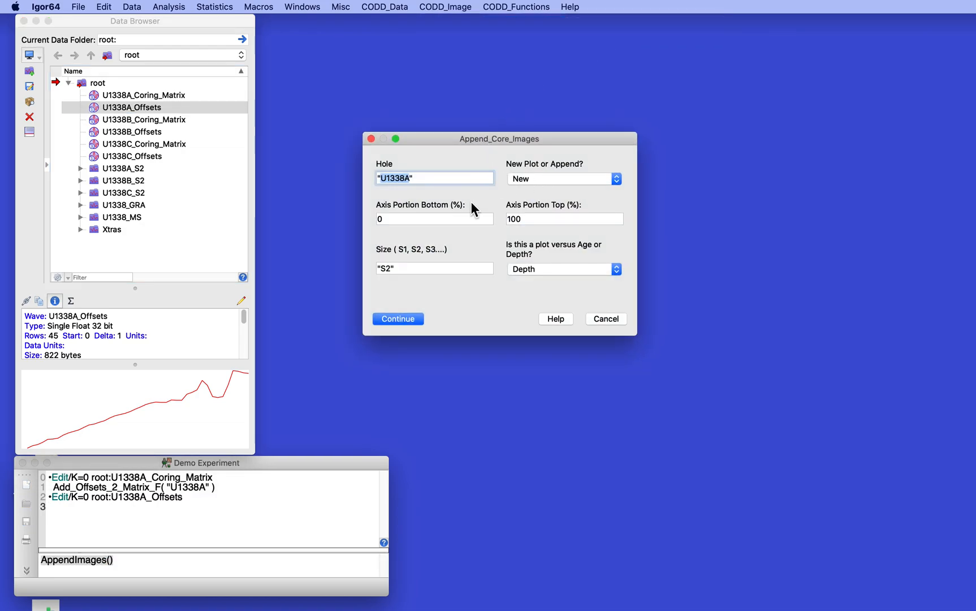
{"action": "left_click", "coordinate": [394, 318]}
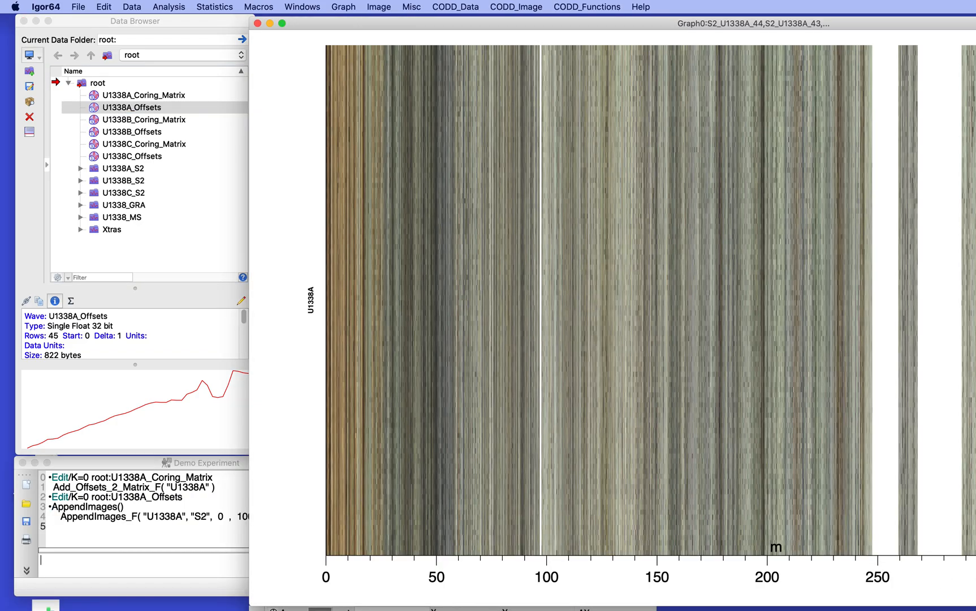
- Shrink the core image graph into a short, wide strip and place it beside the data browser
{"action": "left_click_drag", "start_coordinate": [968, 537], "coordinate": [805, 160]}
{"action": "left_click_drag", "start_coordinate": [424, 23], "coordinate": [482, 21]}
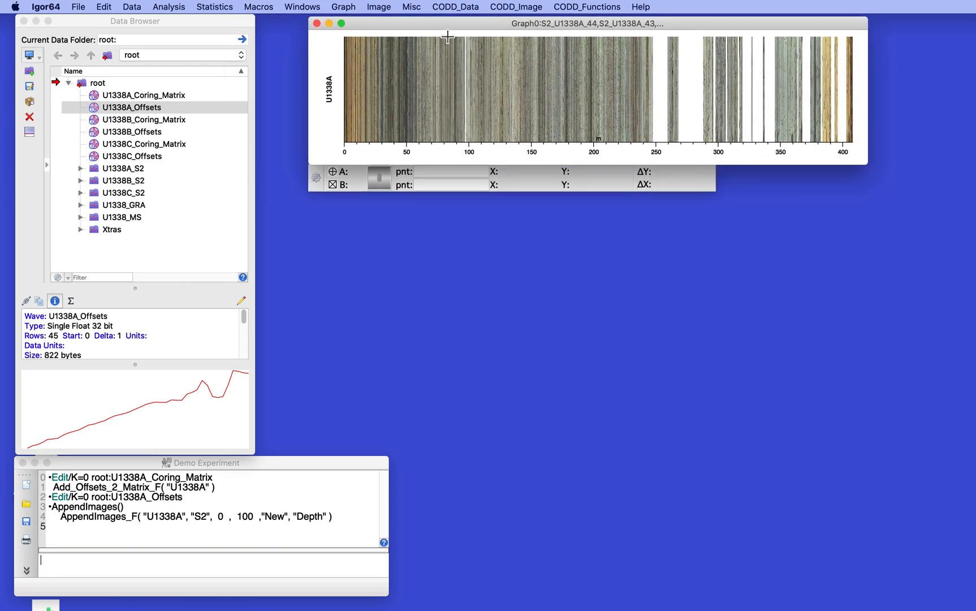
{"action": "left_click_drag", "start_coordinate": [433, 19], "coordinate": [409, 27]}
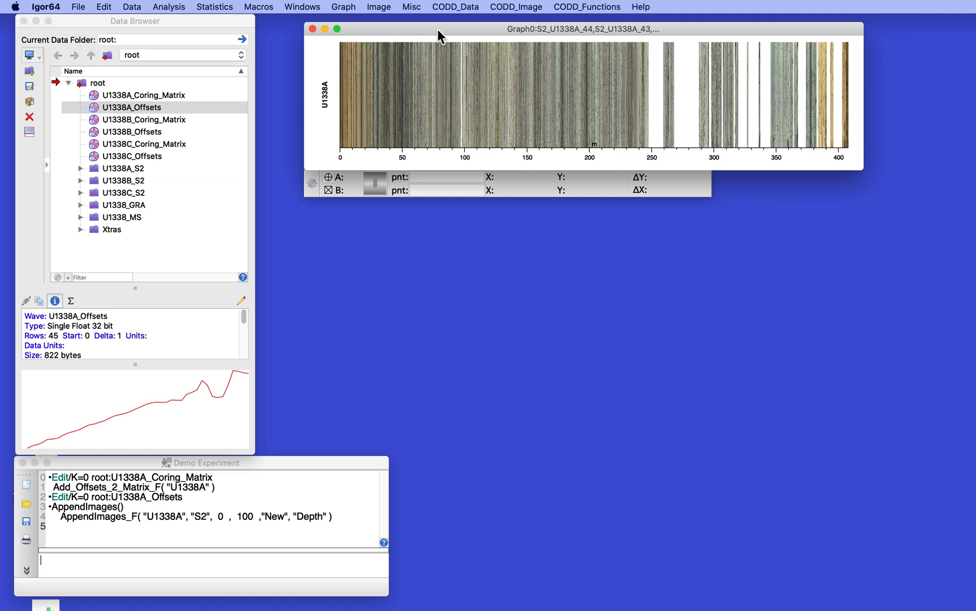
- Convert the U1338A "S2" images from CSF to CCSF depth and set the graph's Depth axis range to 0–50 with a shift of 0
{"action": "left_click", "coordinate": [516, 7]}
{"action": "mouse_move", "coordinate": [517, 33]}
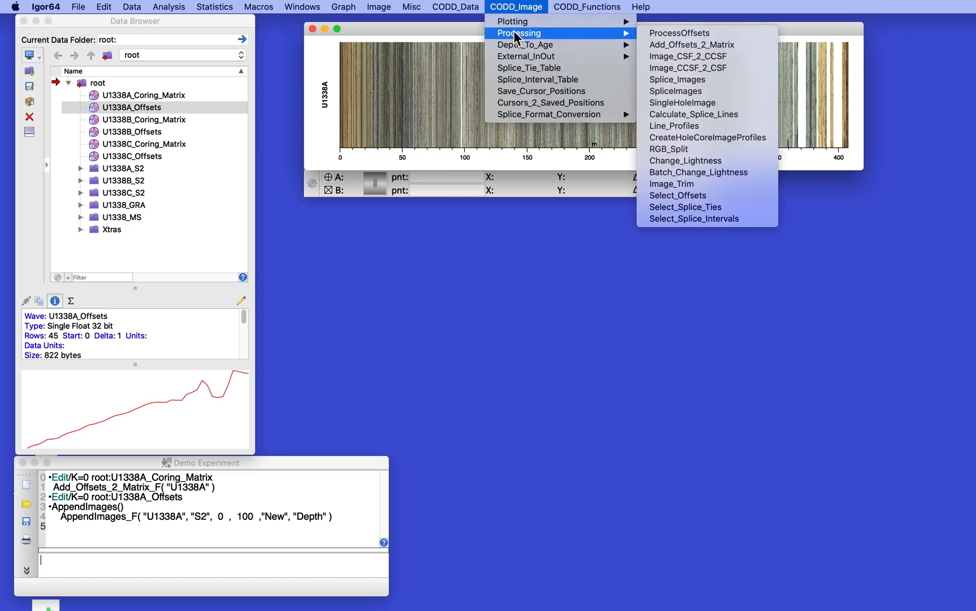
{"action": "left_click", "coordinate": [694, 59]}
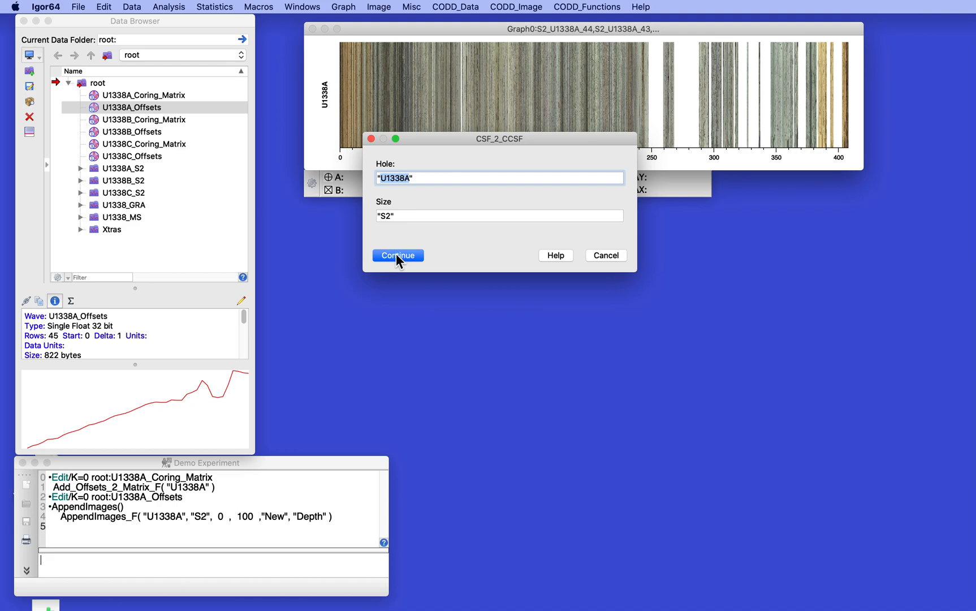
{"action": "left_click", "coordinate": [397, 256]}
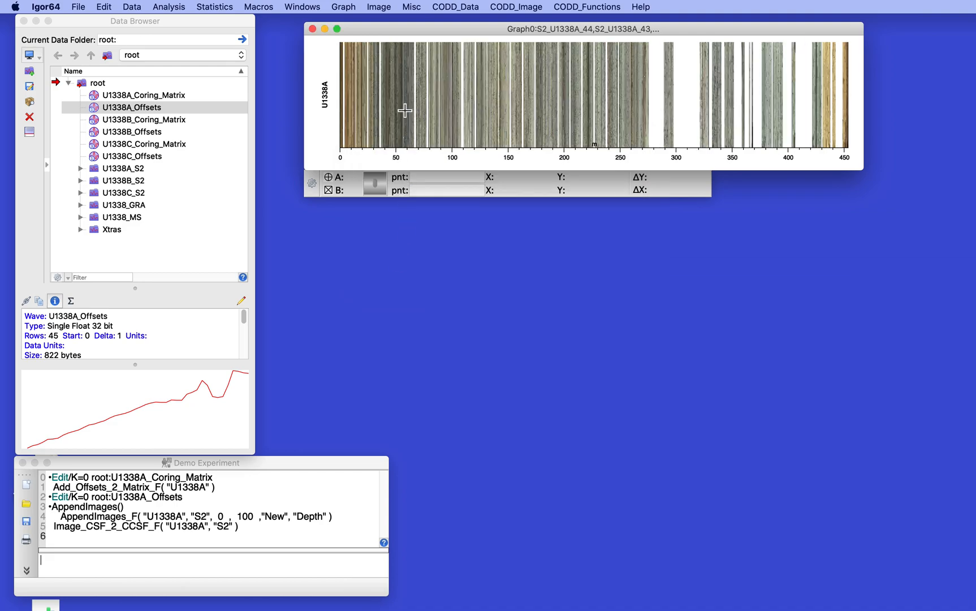
{"action": "key", "text": "super+d"}
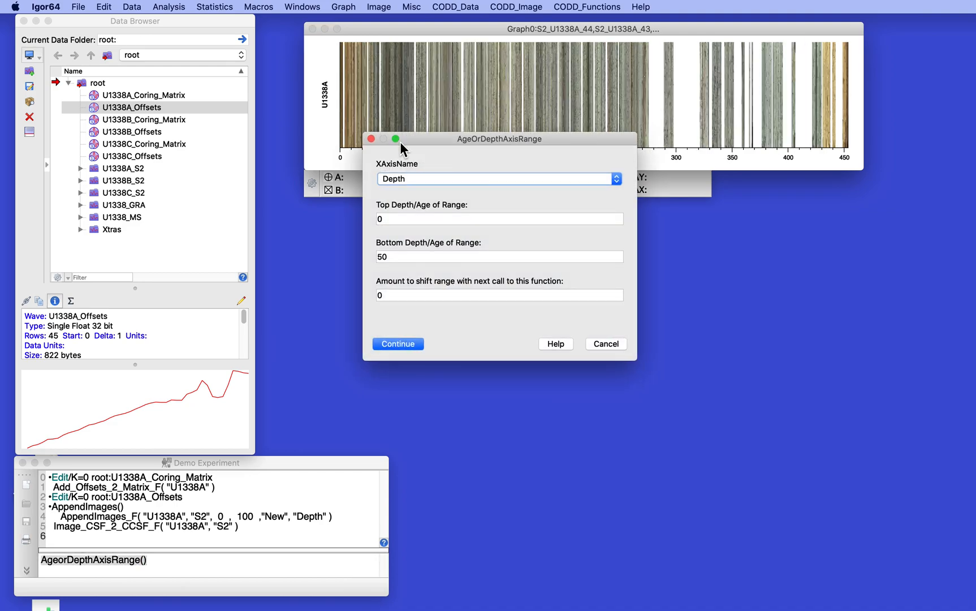
{"action": "left_click", "coordinate": [394, 344]}
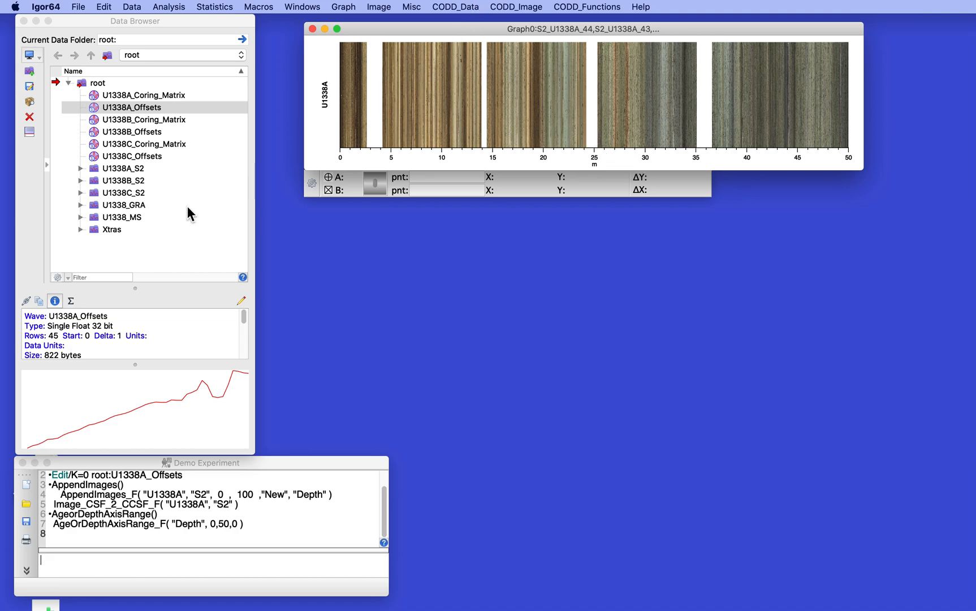
- Expand the U1338A_S2 folder and check the start depth and scale note of wave S2_U1338A_02
{"action": "left_click", "coordinate": [81, 168]}
{"action": "scroll", "coordinate": [156, 137], "scroll_direction": "down", "scroll_amount": 2}
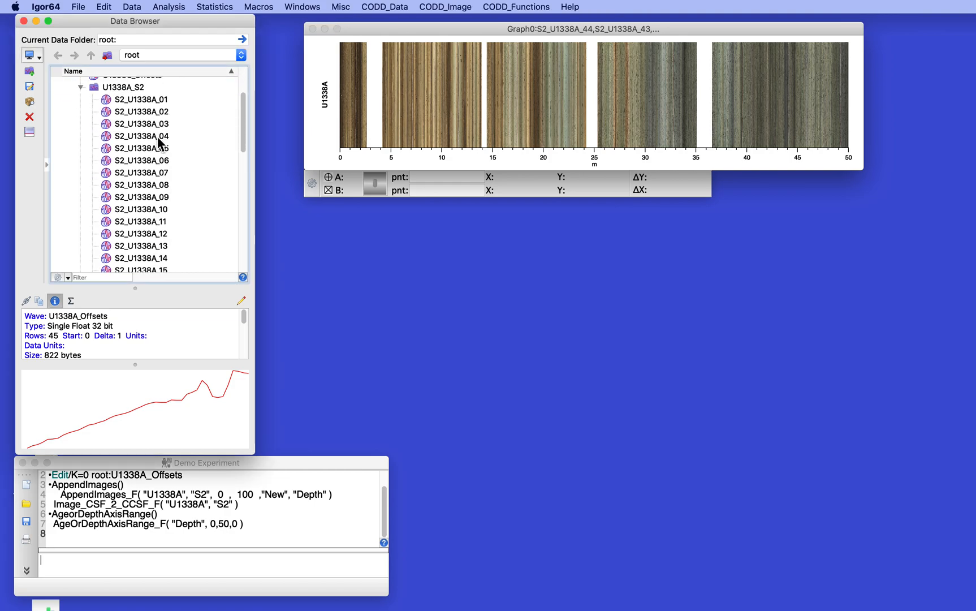
{"action": "scroll", "coordinate": [158, 138], "scroll_direction": "up", "scroll_amount": 1}
{"action": "left_click", "coordinate": [123, 155]}
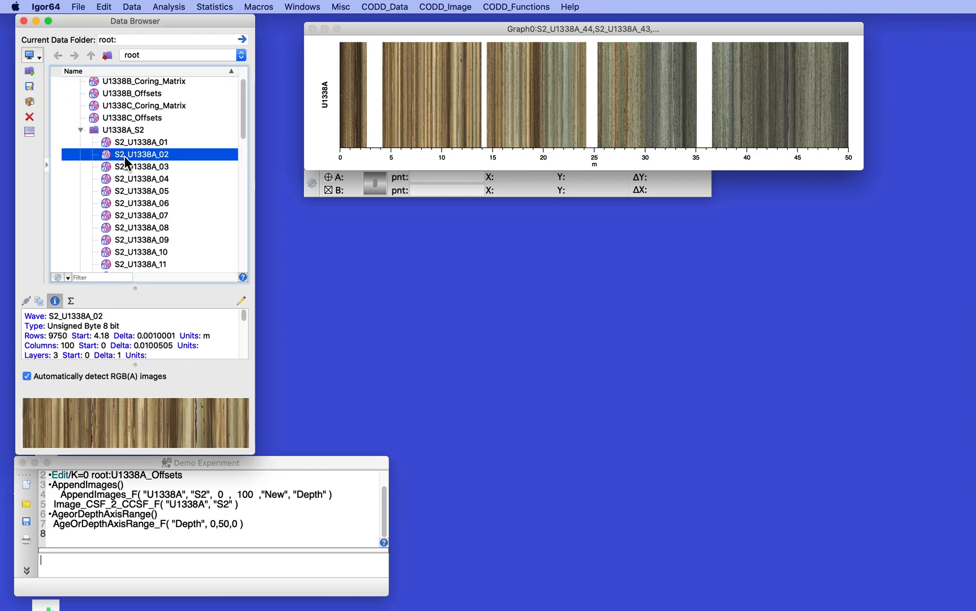
{"action": "scroll", "coordinate": [136, 336], "scroll_direction": "down", "scroll_amount": 5}
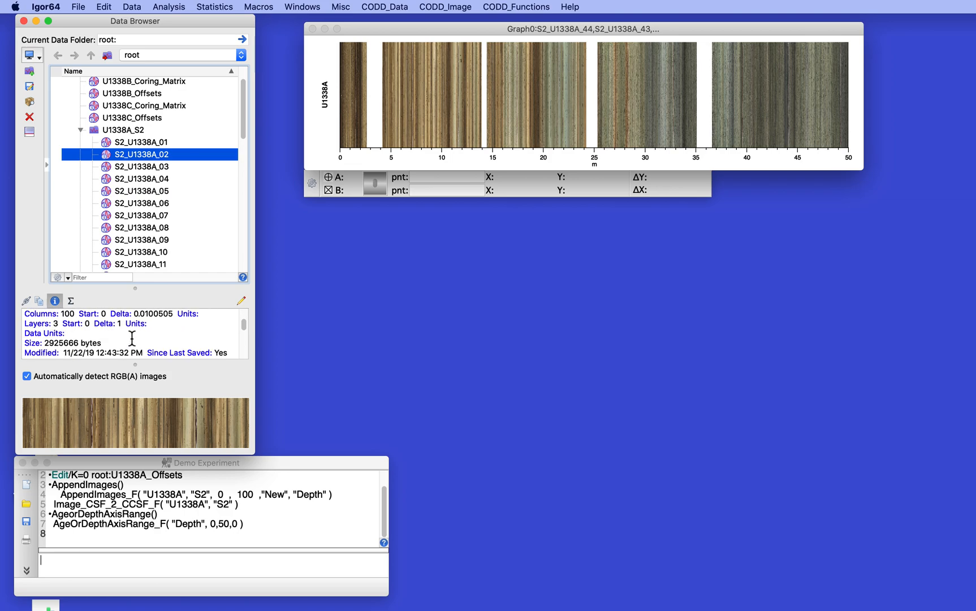
{"action": "scroll", "coordinate": [129, 334], "scroll_direction": "down", "scroll_amount": 3}
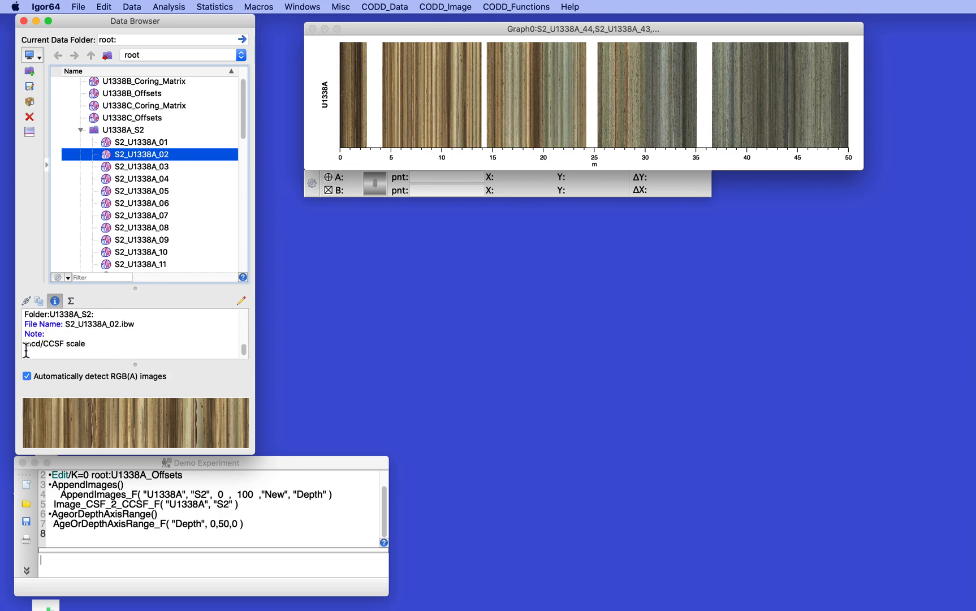
{"action": "scroll", "coordinate": [26, 351], "scroll_direction": "up", "scroll_amount": 1}
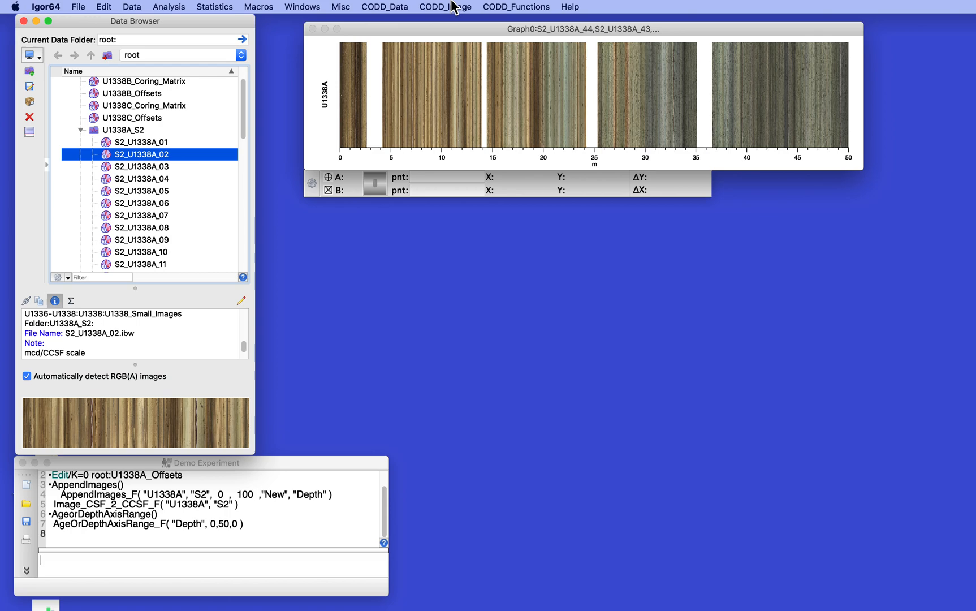
- Convert the U1338A "S2" images back from CCSF to CSF depth and check the scale note of S2_U1338A_02
{"action": "left_click", "coordinate": [452, 7]}
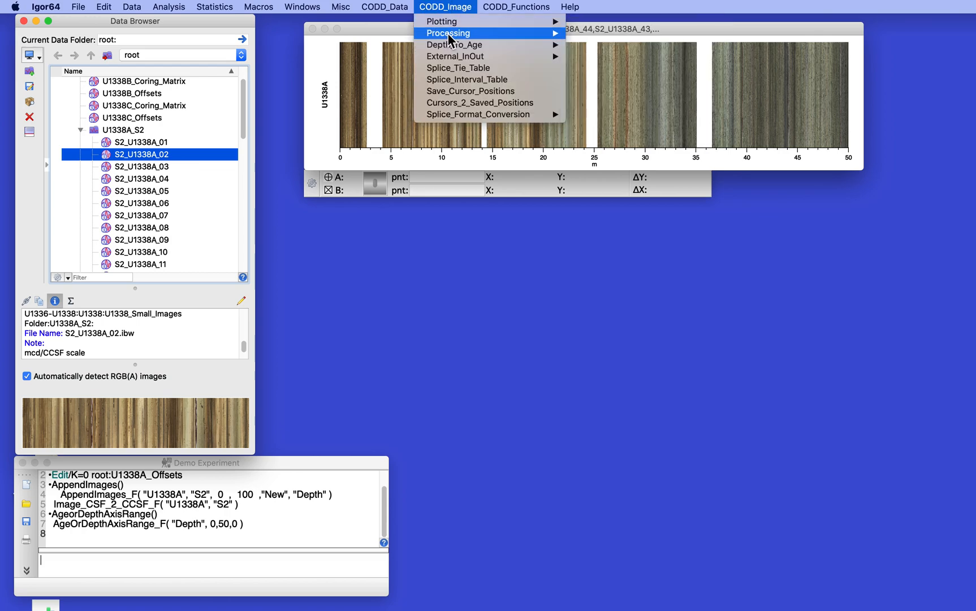
{"action": "mouse_move", "coordinate": [452, 38]}
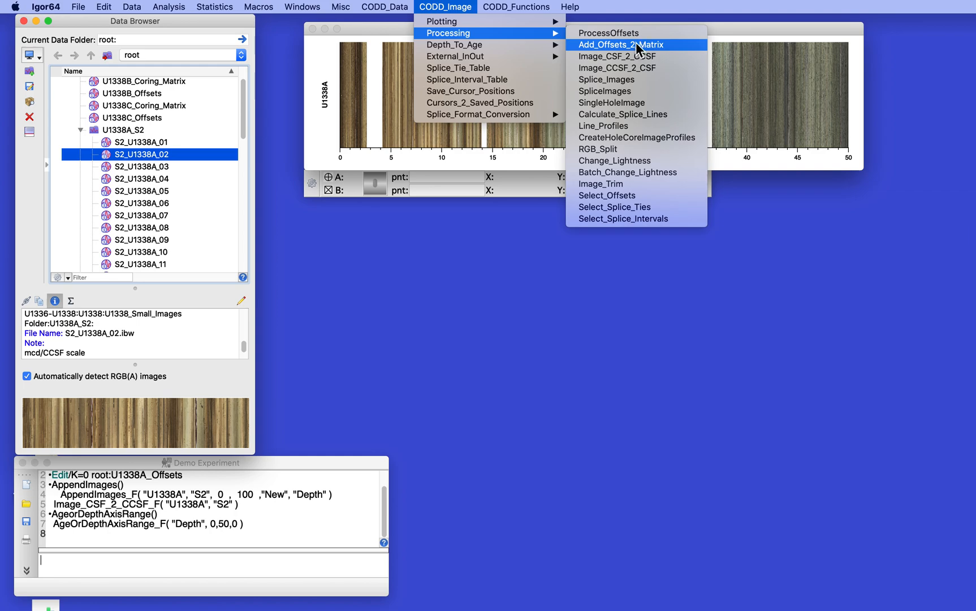
{"action": "left_click", "coordinate": [623, 71]}
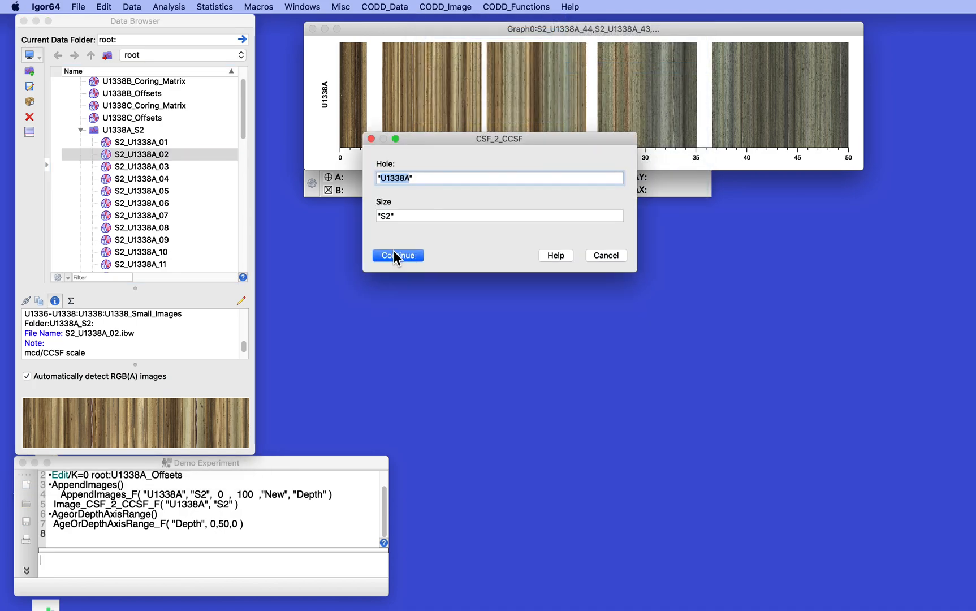
{"action": "left_click", "coordinate": [394, 255]}
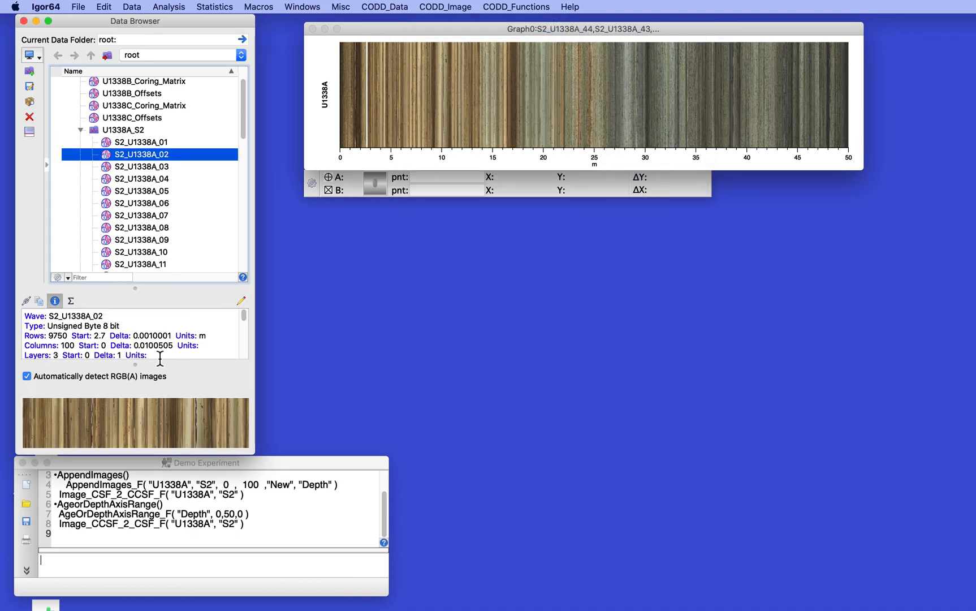
{"action": "scroll", "coordinate": [121, 333], "scroll_direction": "down", "scroll_amount": 3}
{"action": "scroll", "coordinate": [84, 329], "scroll_direction": "down", "scroll_amount": 5}
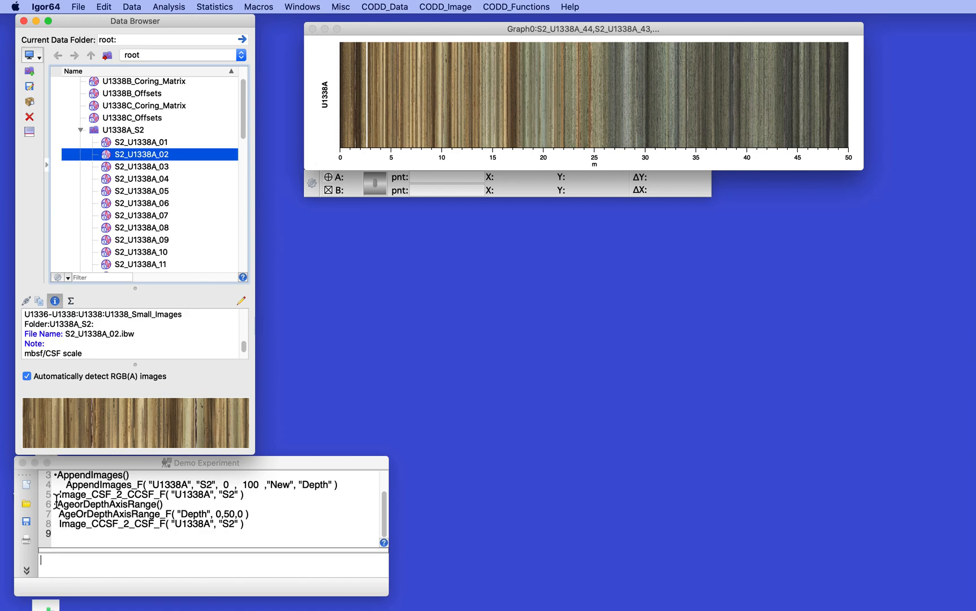
- Rerun the earlier command Image_CSF_2_CCSF_F( "U1338A", "S2" ) from the command history
{"action": "left_click", "coordinate": [56, 496]}
{"action": "key", "text": "Return"}
{"action": "key", "text": "Return"}
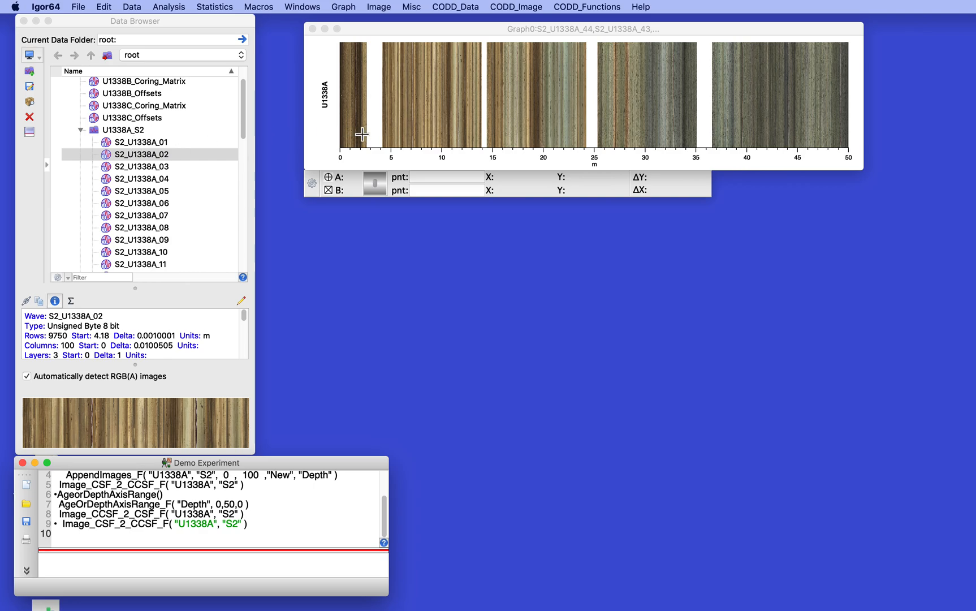
- Select wave S2_U1338A_02 and review its depth scaling information
{"action": "left_click", "coordinate": [125, 153]}
{"action": "left_click", "coordinate": [127, 154]}
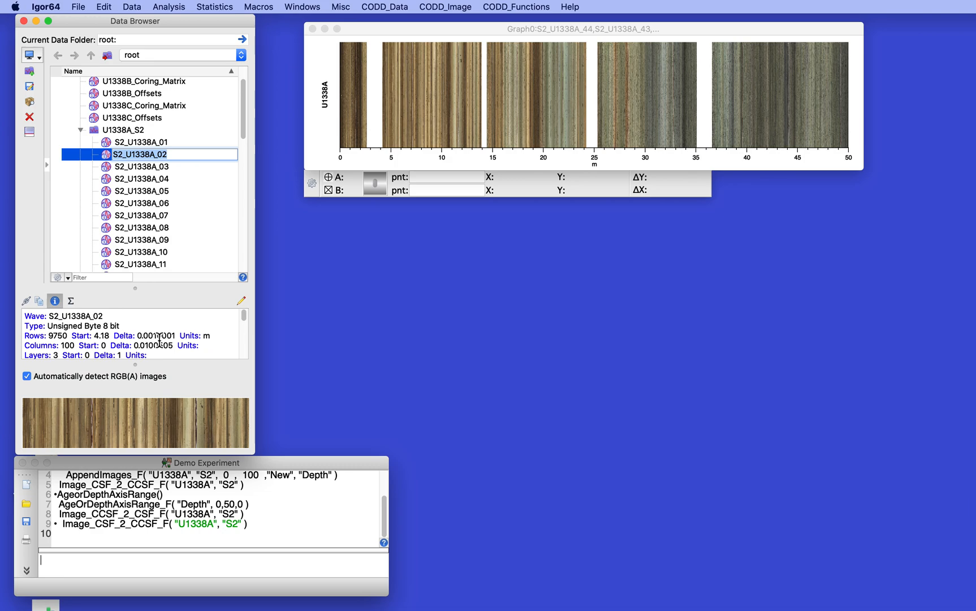
{"action": "key", "text": "Escape"}
{"action": "scroll", "coordinate": [159, 340], "scroll_direction": "down", "scroll_amount": 2}
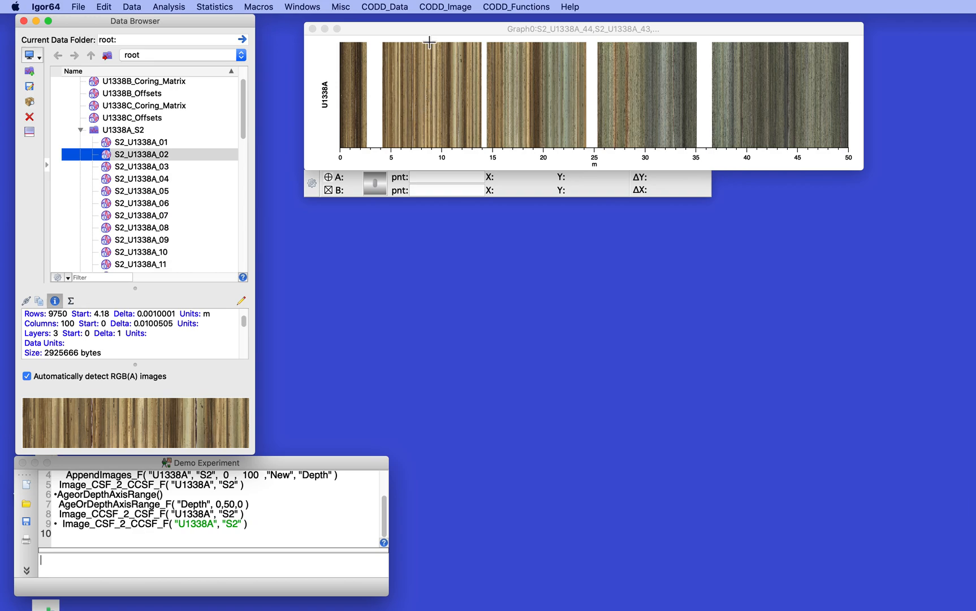
{"action": "left_click_drag", "start_coordinate": [430, 29], "coordinate": [400, 65]}
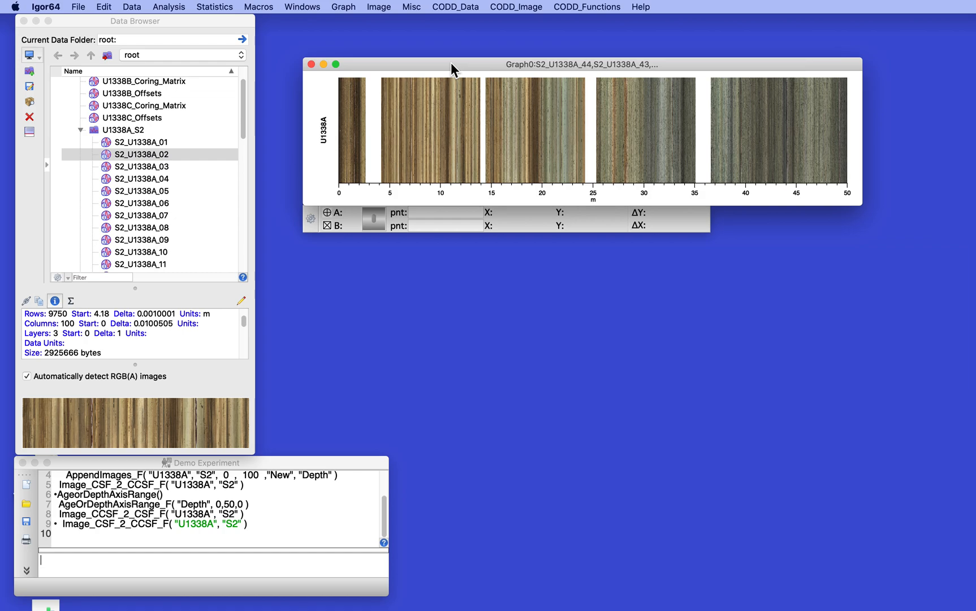
{"action": "left_click_drag", "start_coordinate": [451, 63], "coordinate": [445, 30]}
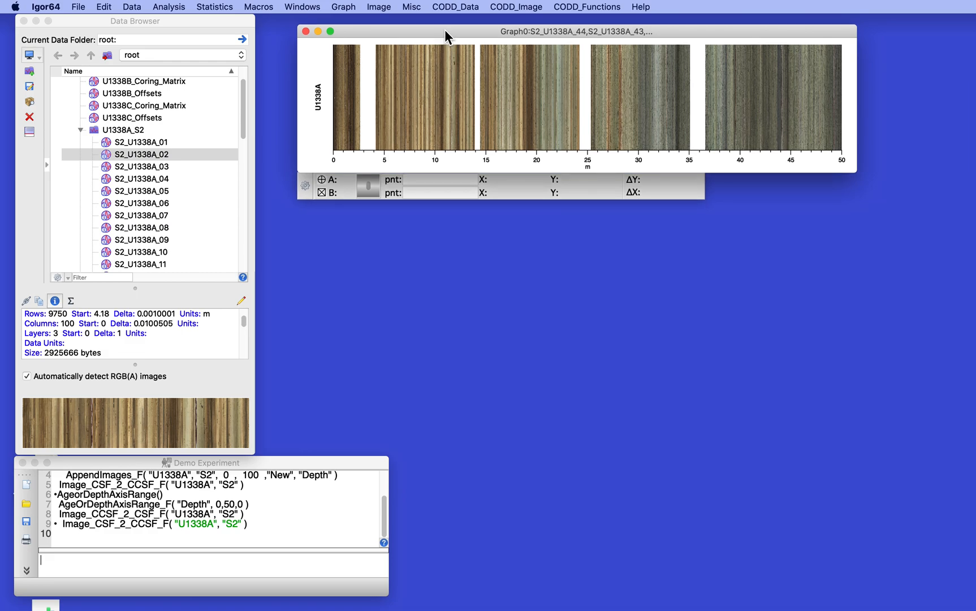